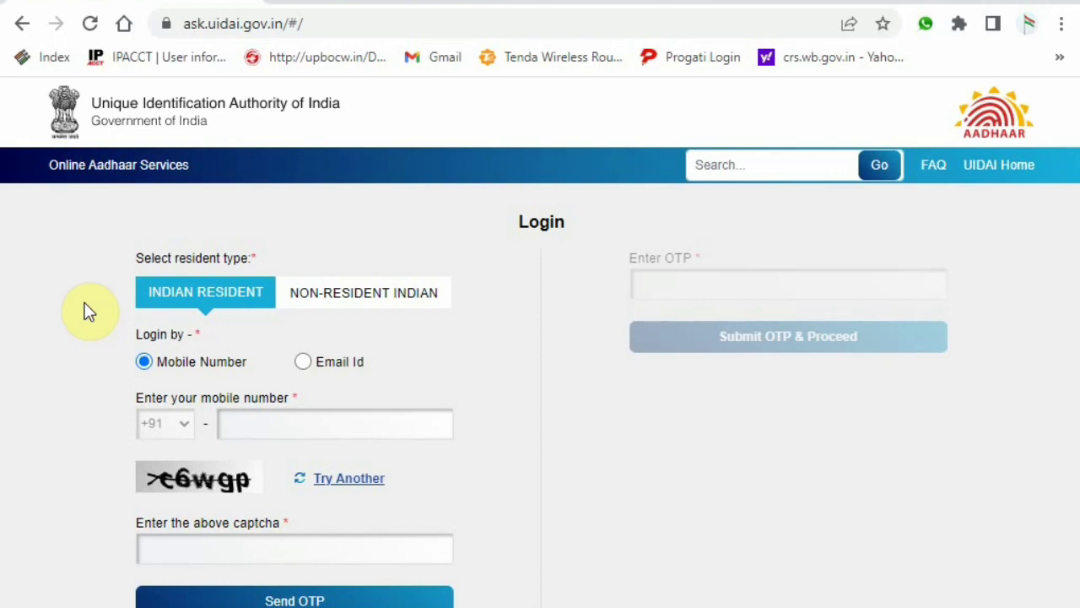
Step: Paste the resident's mobile number, fill in the captcha text, and request a login OTP
click(386, 425)
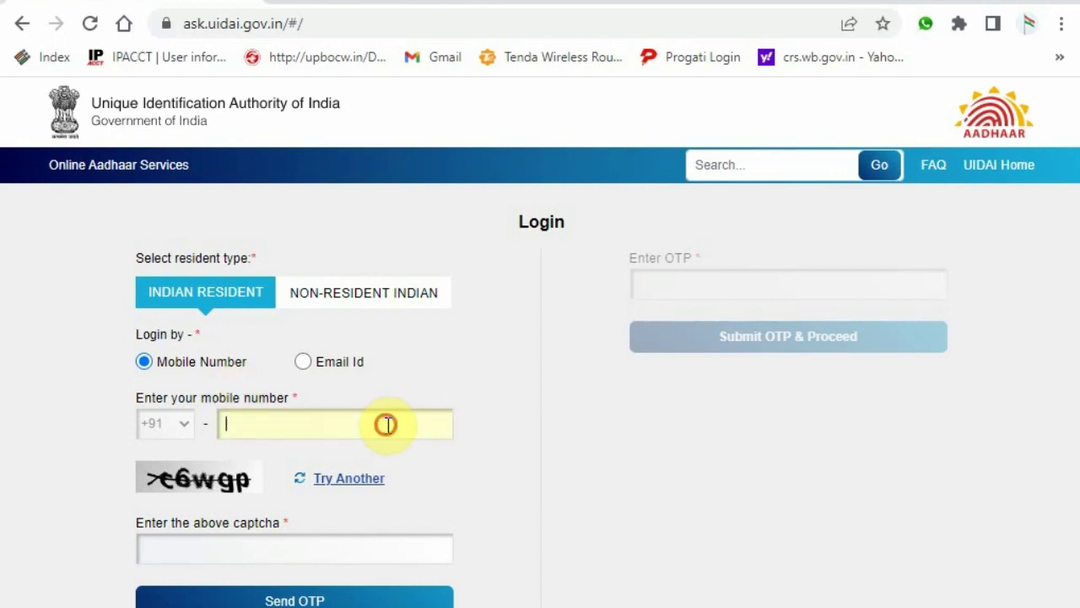
key(ctrl+v)
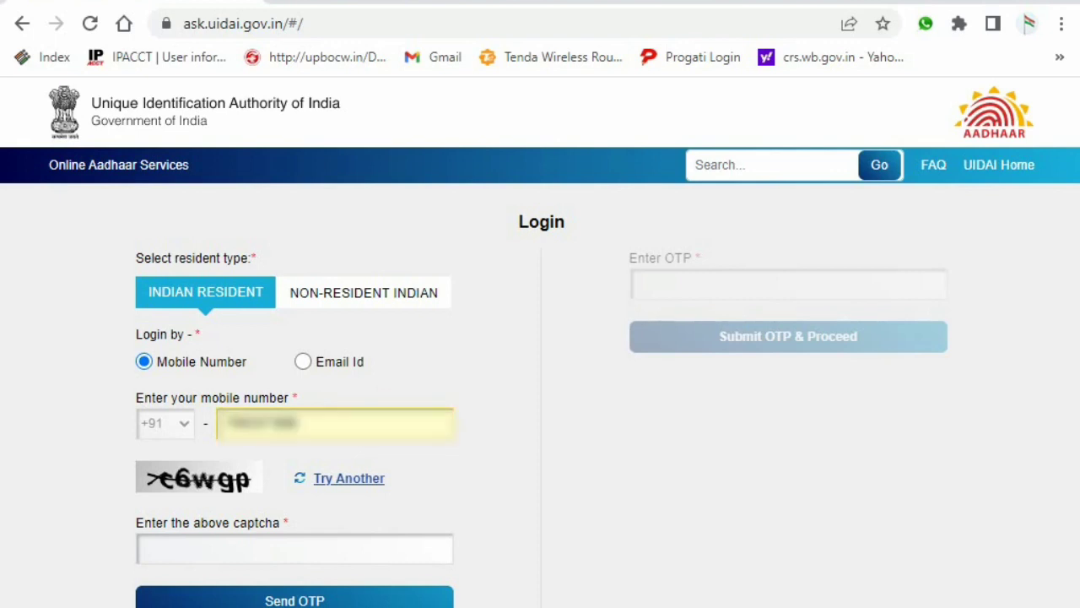
click(295, 548)
text(c6)
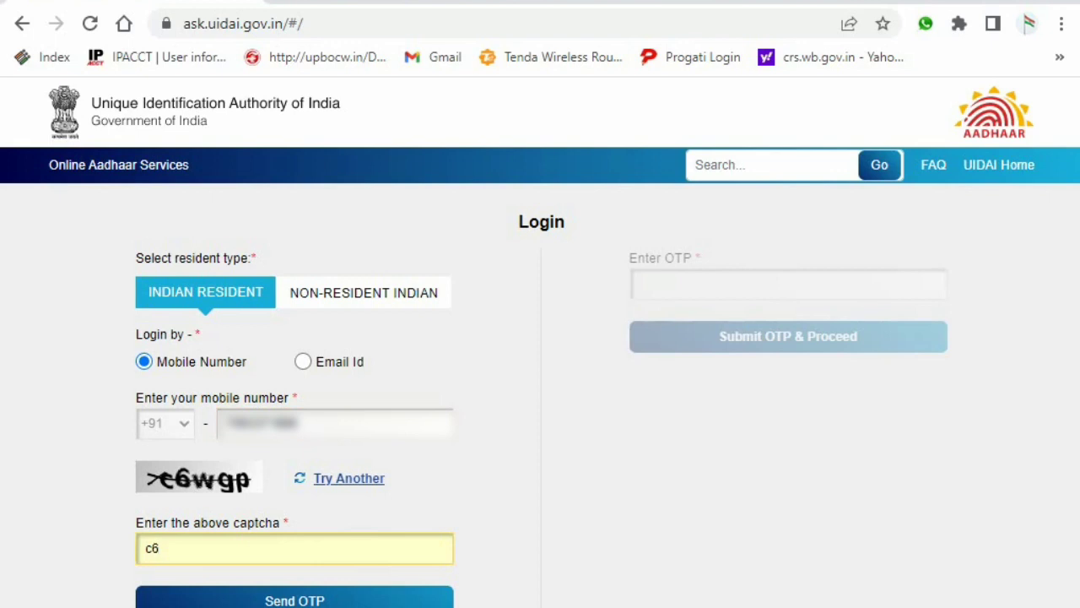
text(wgp)
click(275, 601)
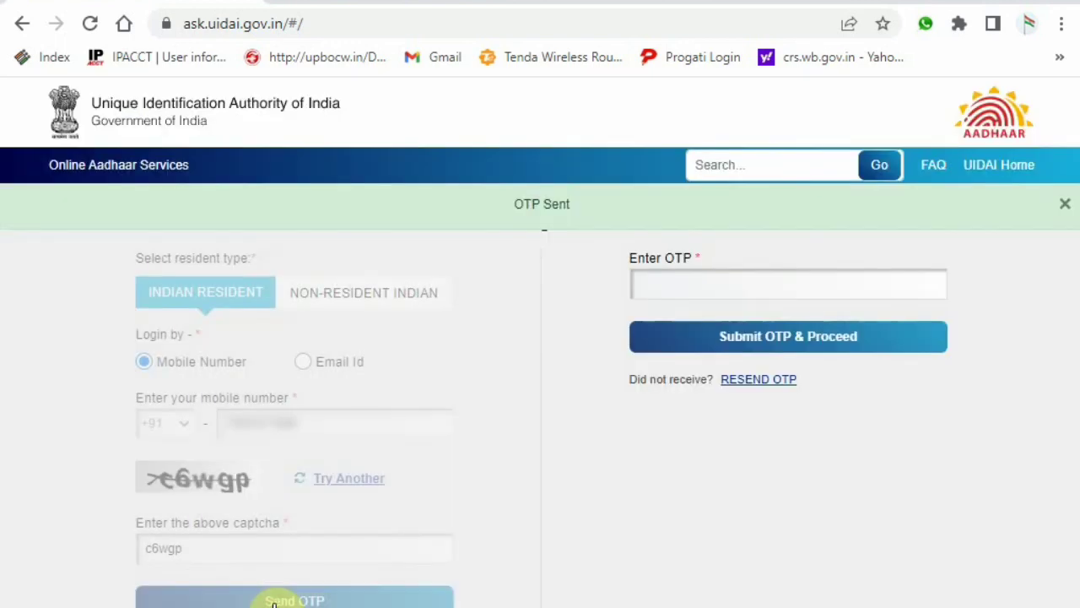
click(677, 282)
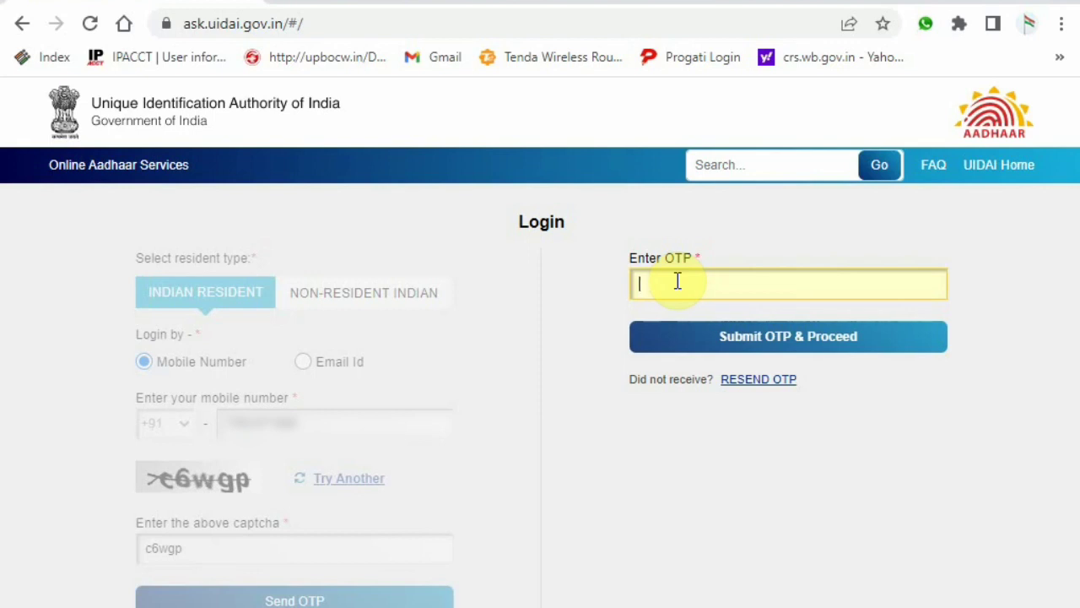
Step: Enter the received one-time password and submit it to log in
click(783, 342)
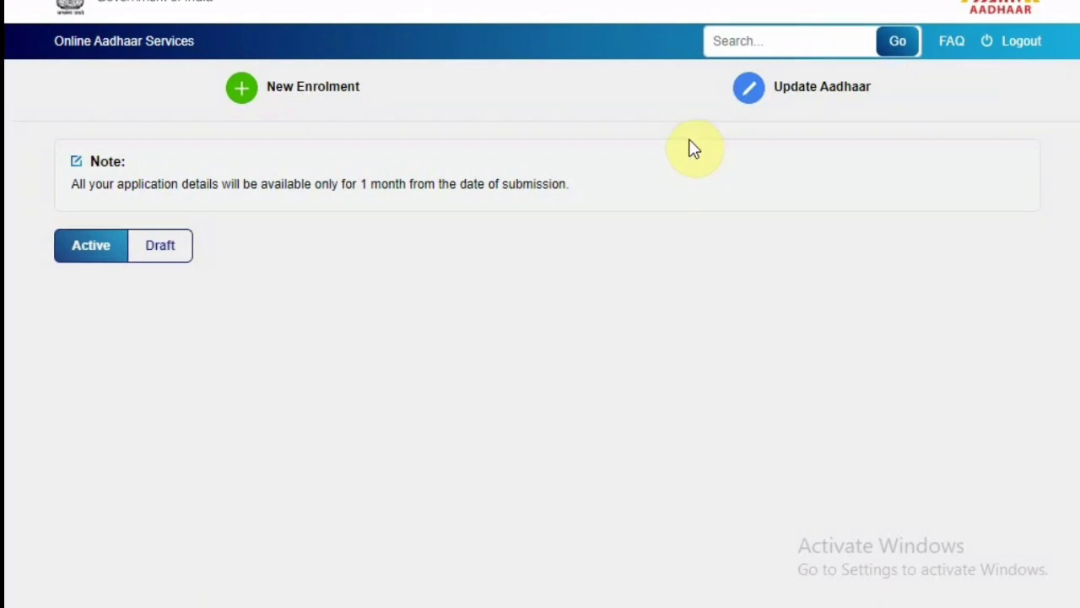
Step: Start a document-based Aadhaar update and enter the resident's name as per Aadhaar
click(802, 89)
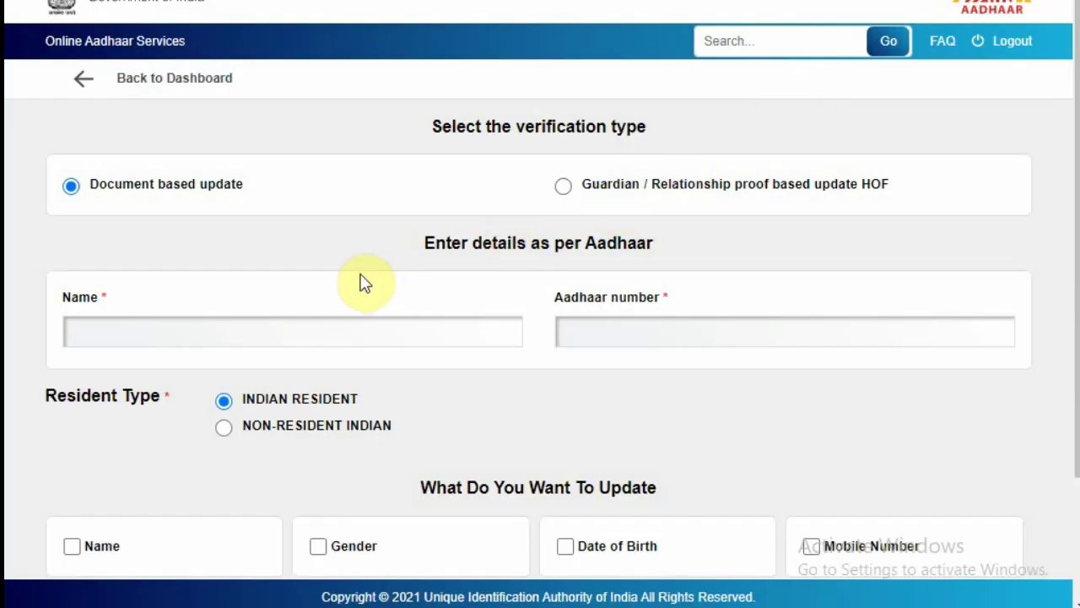
click(352, 324)
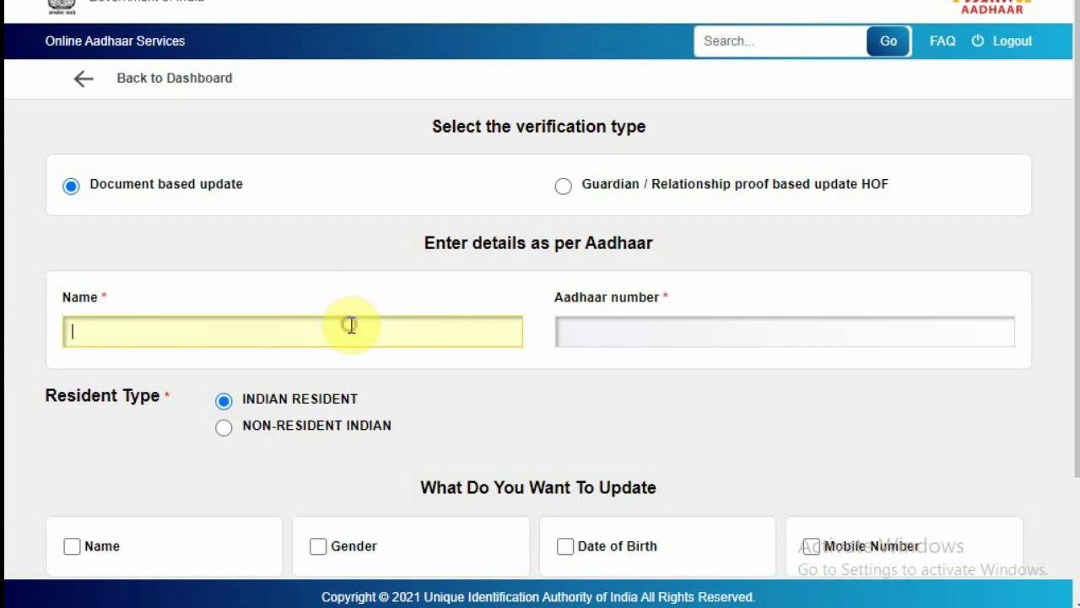
scroll(361, 316, down, 1)
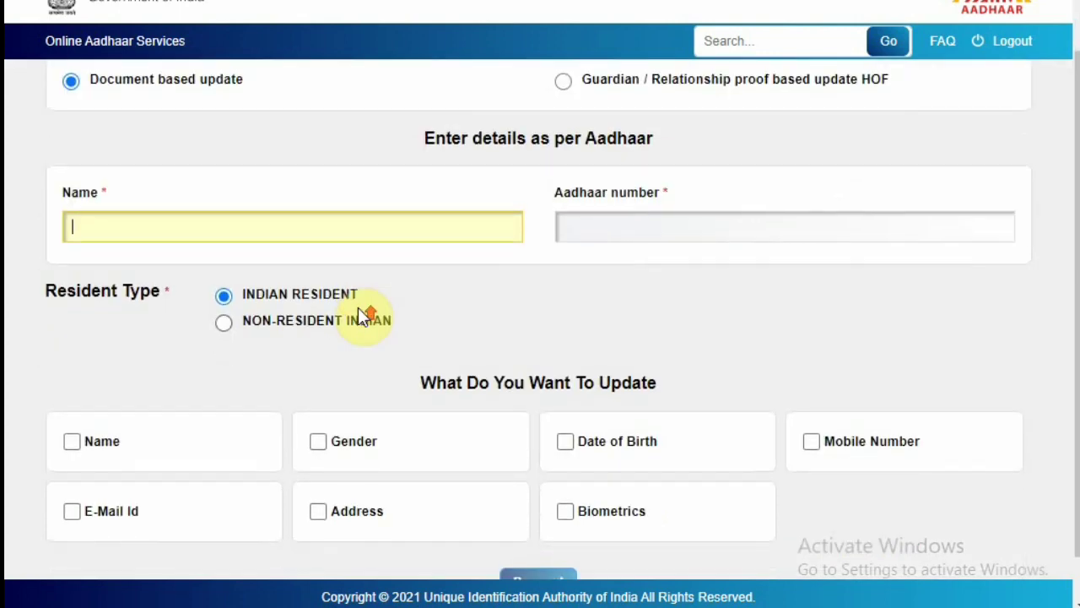
scroll(361, 316, up, 1)
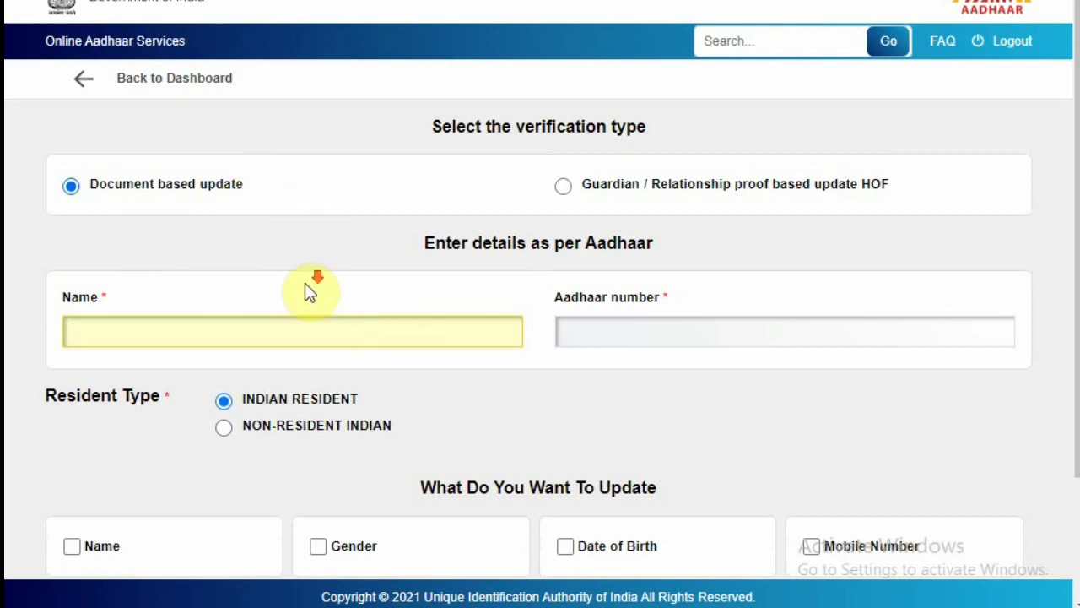
scroll(307, 291, down, 1)
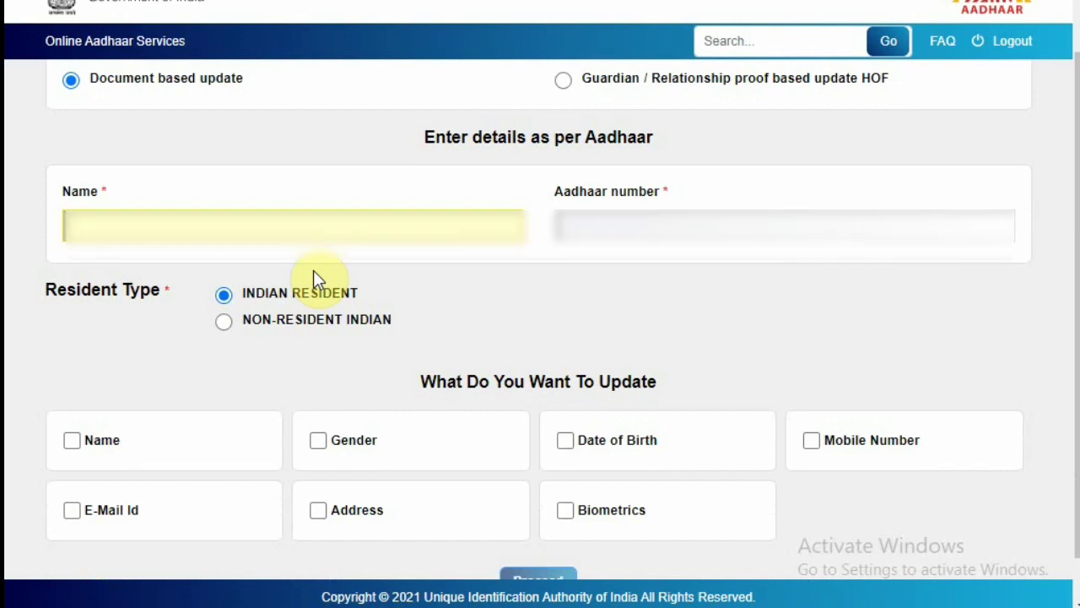
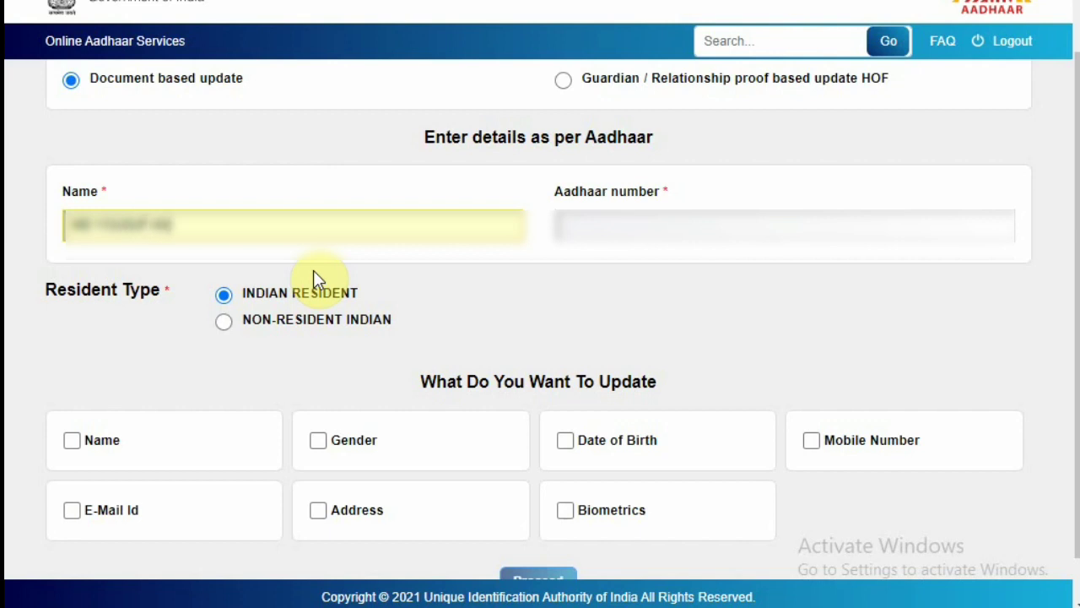
Step: Enter the resident's Aadhaar number and keep Indian Resident selected
key(Tab)
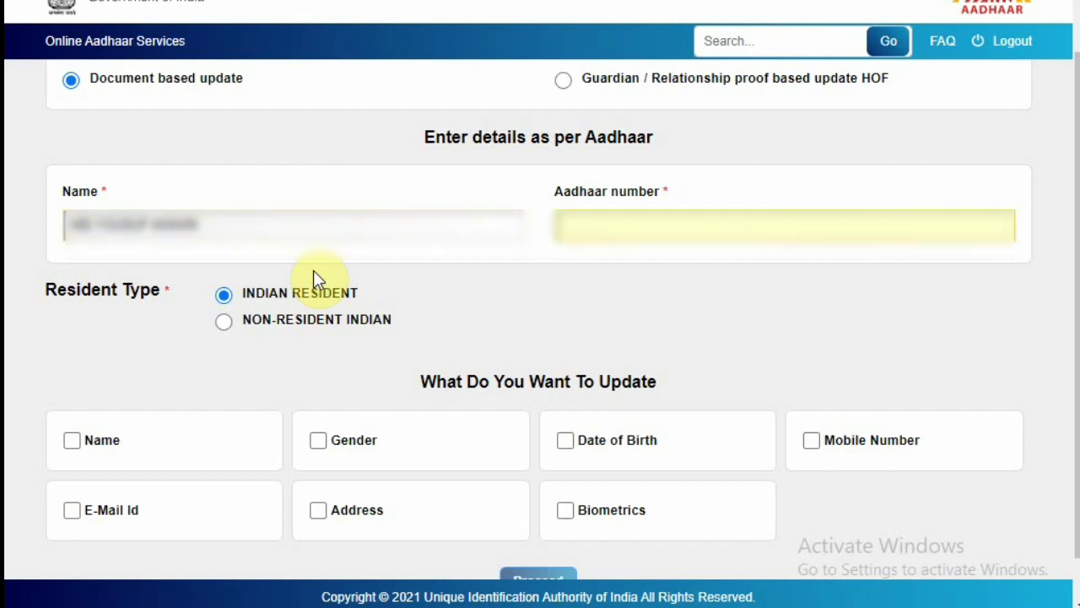
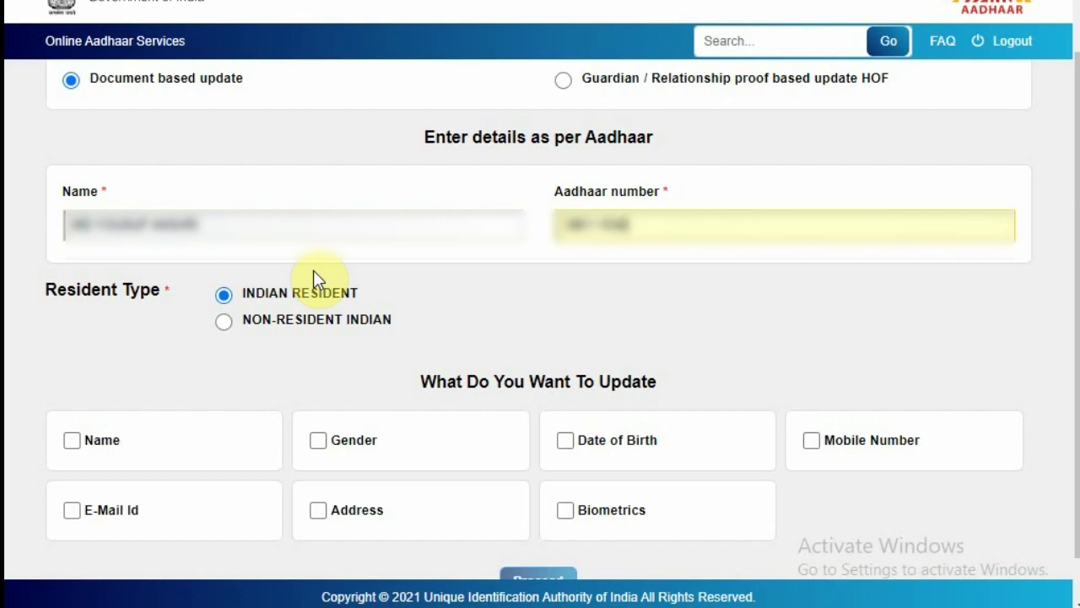
key(Tab)
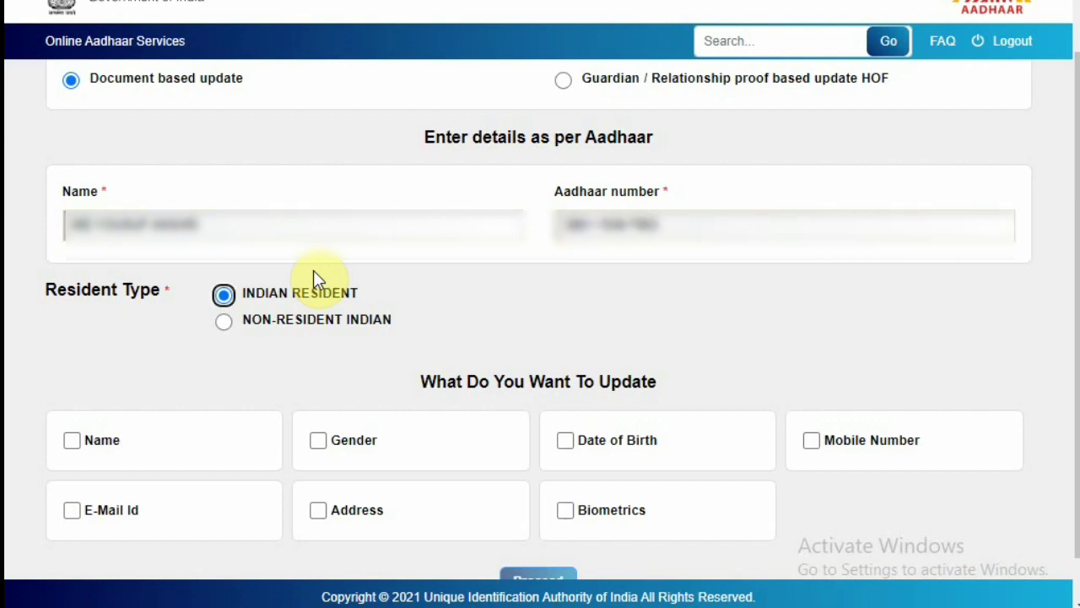
click(625, 296)
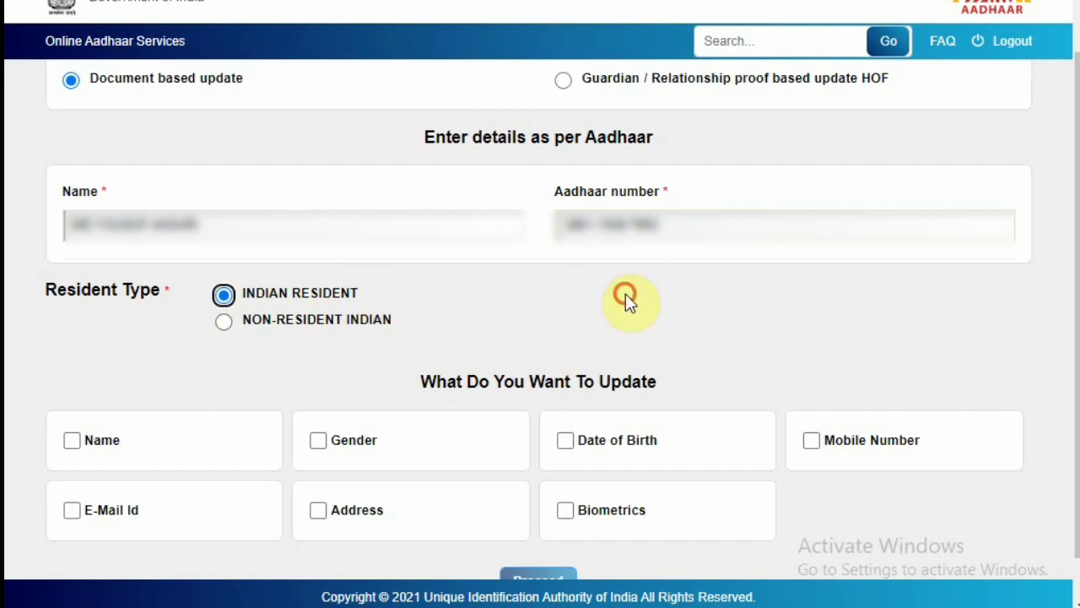
scroll(596, 319, down, 1)
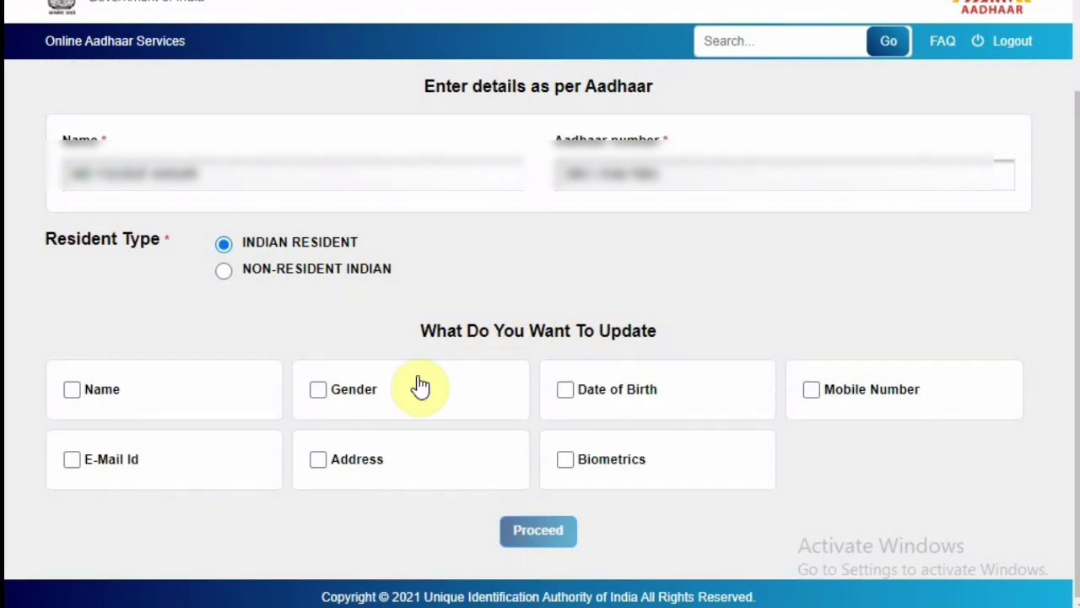
Step: Choose Mobile Number as the detail to update, accept the section 3(2) disclosure, and submit
click(812, 390)
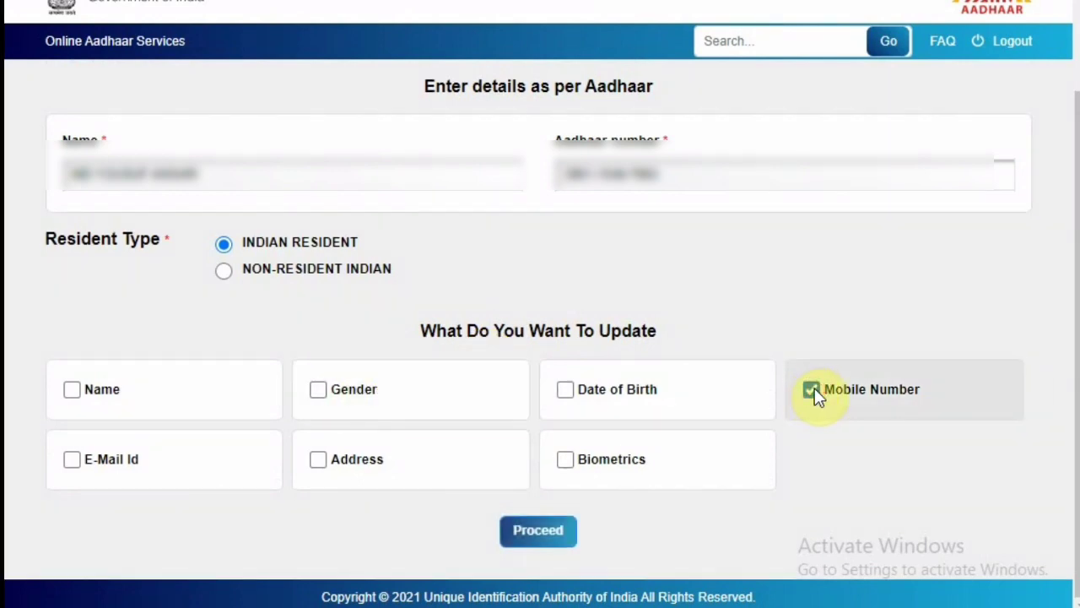
click(549, 531)
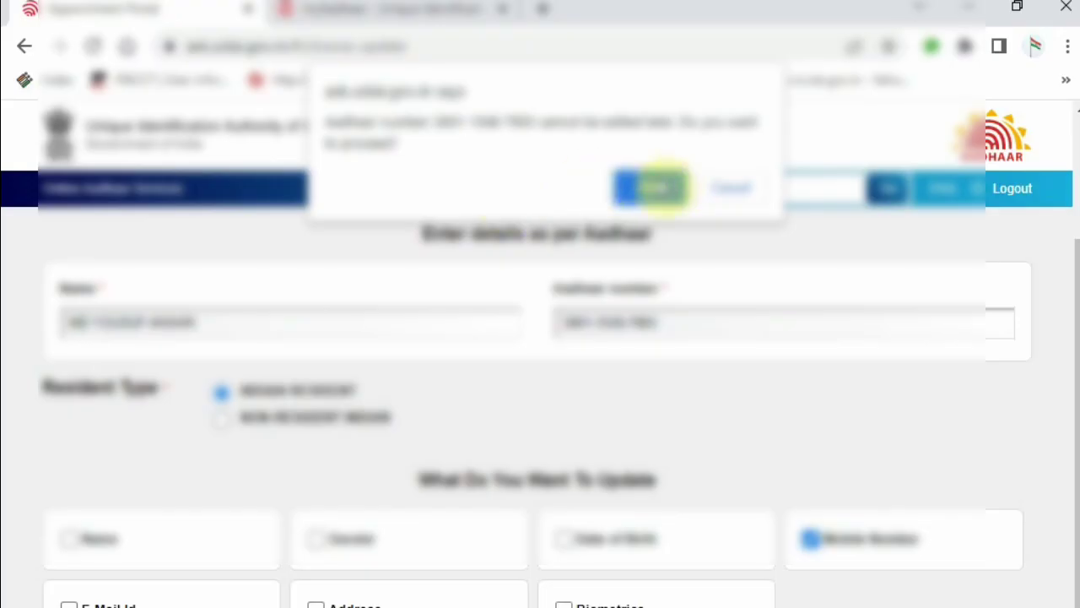
click(651, 40)
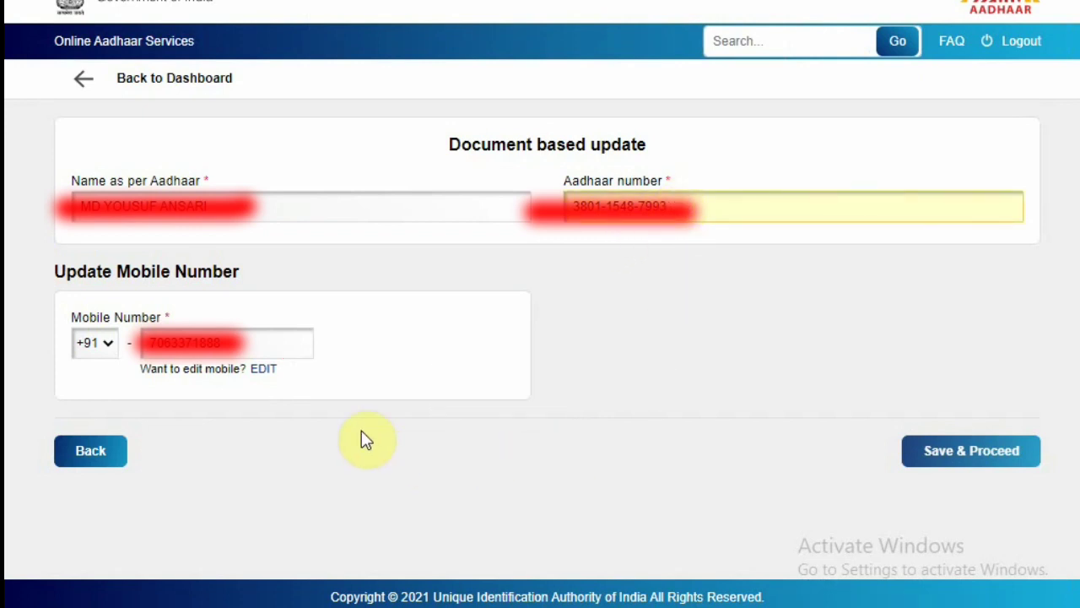
click(957, 453)
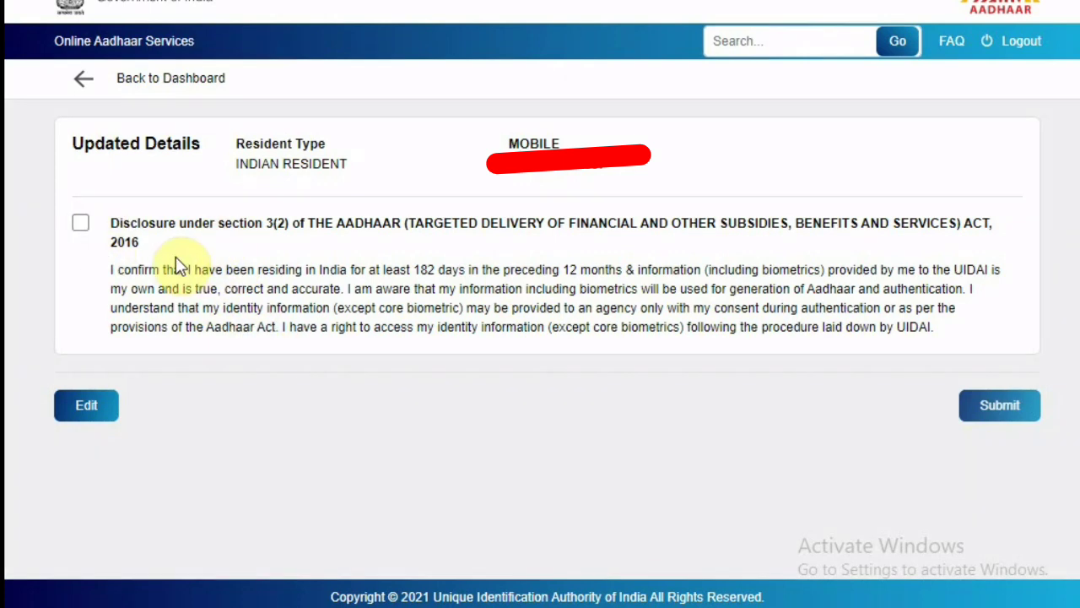
click(80, 222)
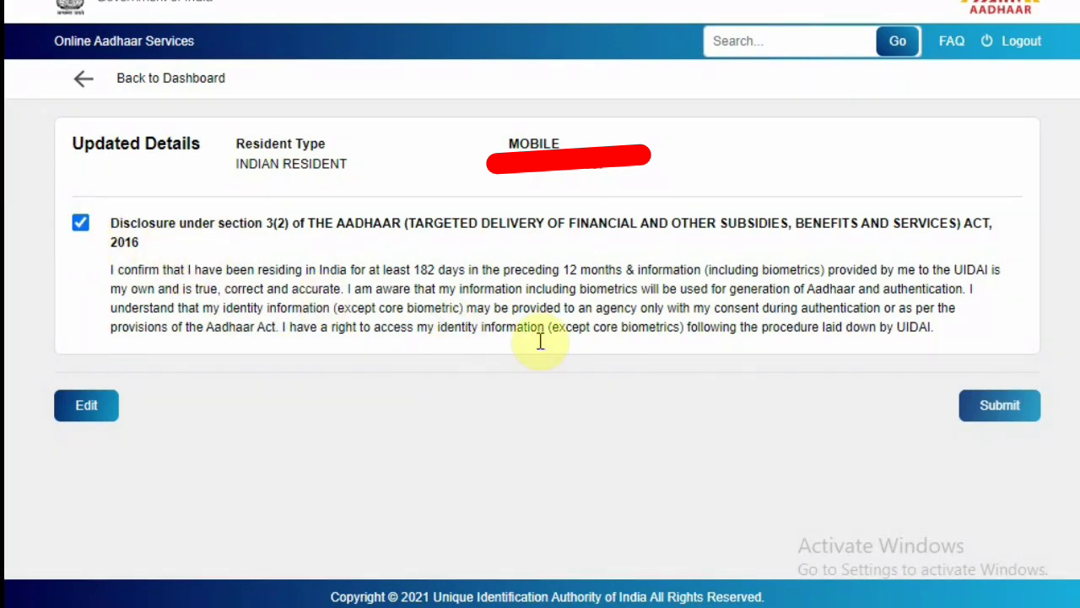
click(996, 405)
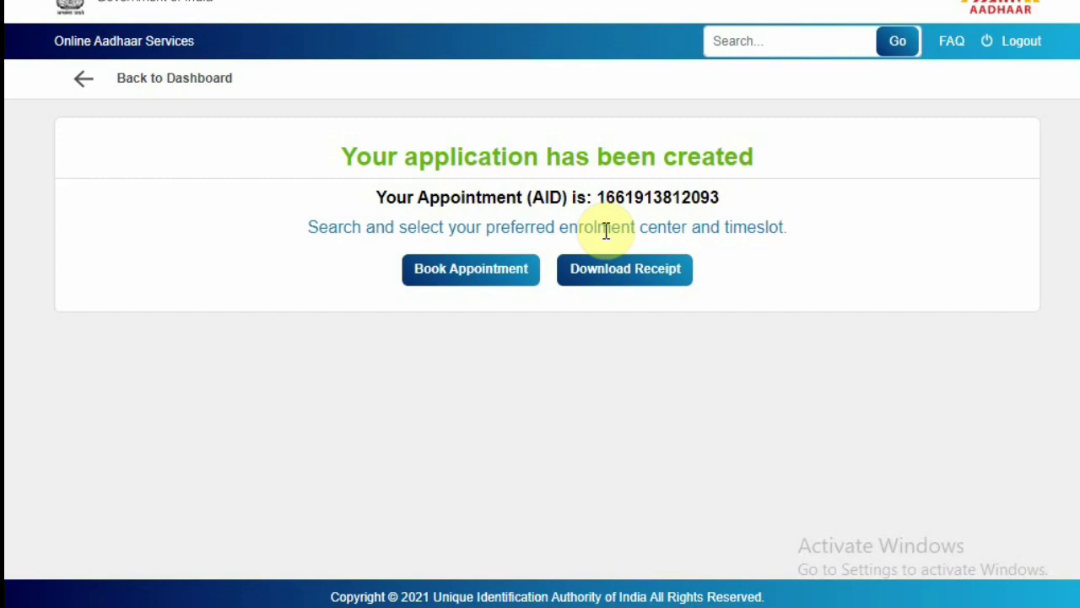
Step: Open the enrolment centre search for West Bengal, Malda and begin correcting the pincode
click(492, 274)
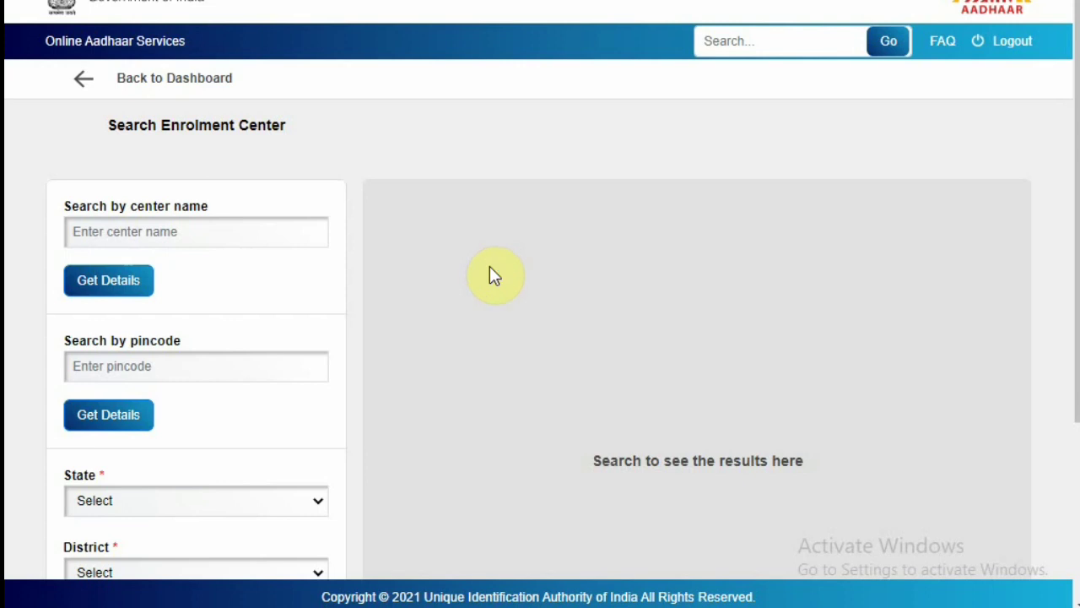
click(239, 234)
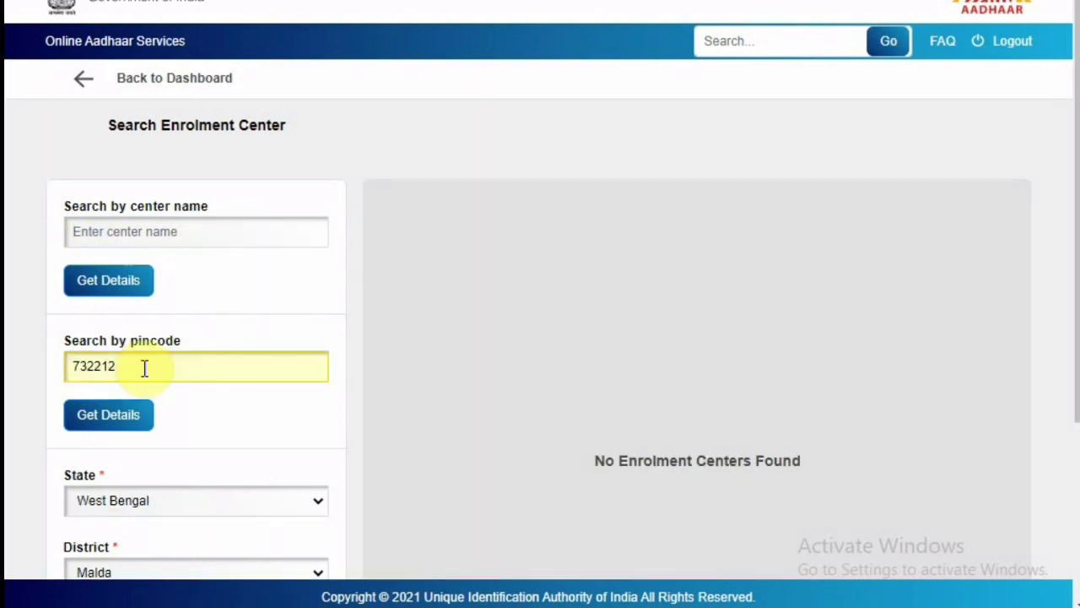
key(BackSpace)
key(BackSpace)
Step: Search pincode 732101 and open booking for the Hdfc Bank Limited - Malda centre
key(BackSpace)
text(101)
click(121, 420)
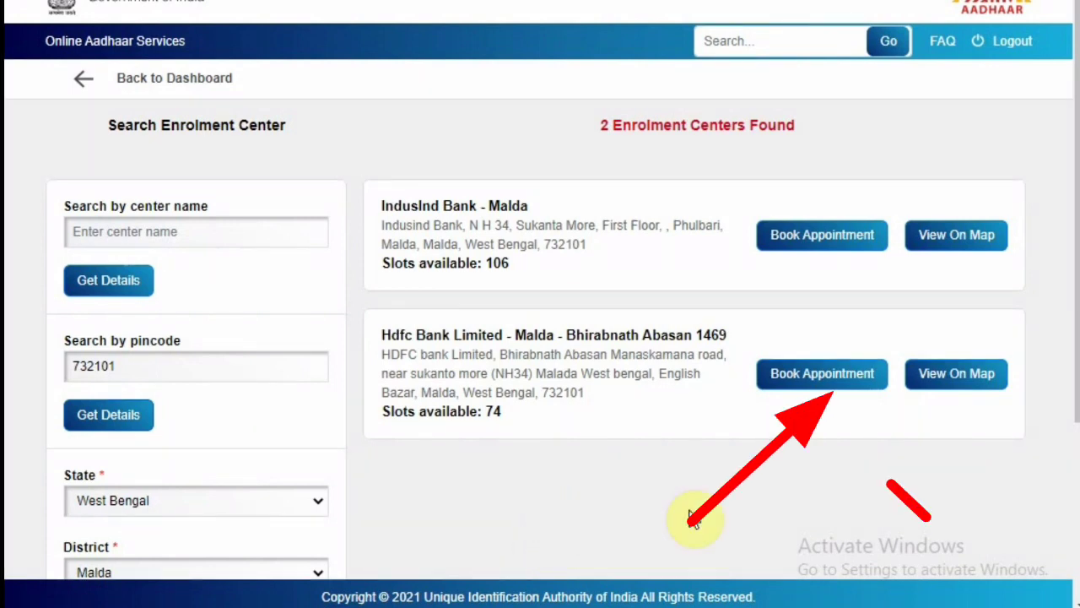
click(809, 382)
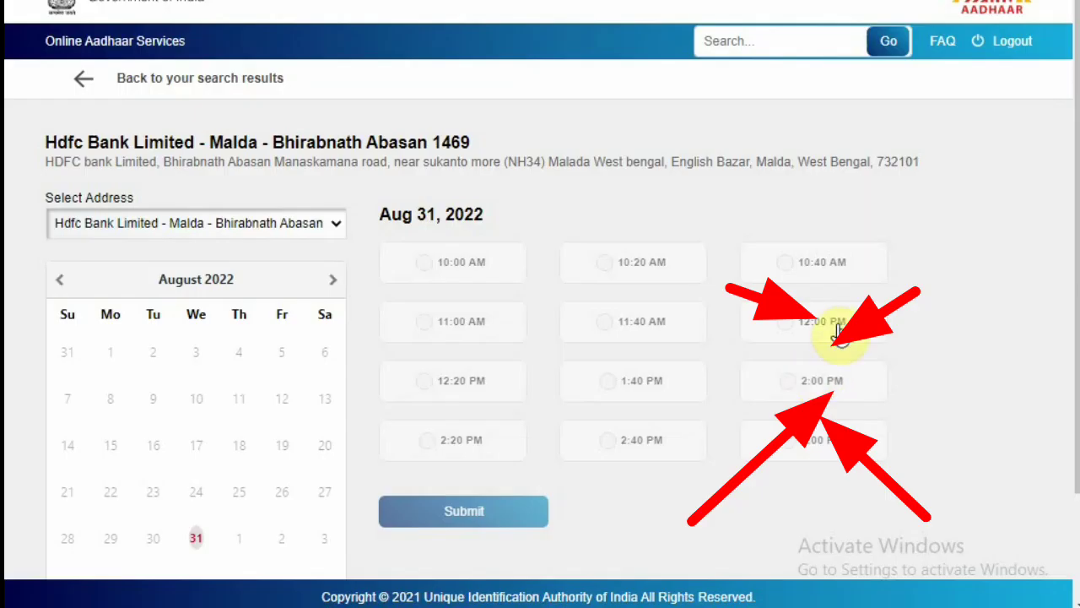
Step: After unavailable August 31 slots, switch the calendar to September 2022 and pick the 1st
click(605, 322)
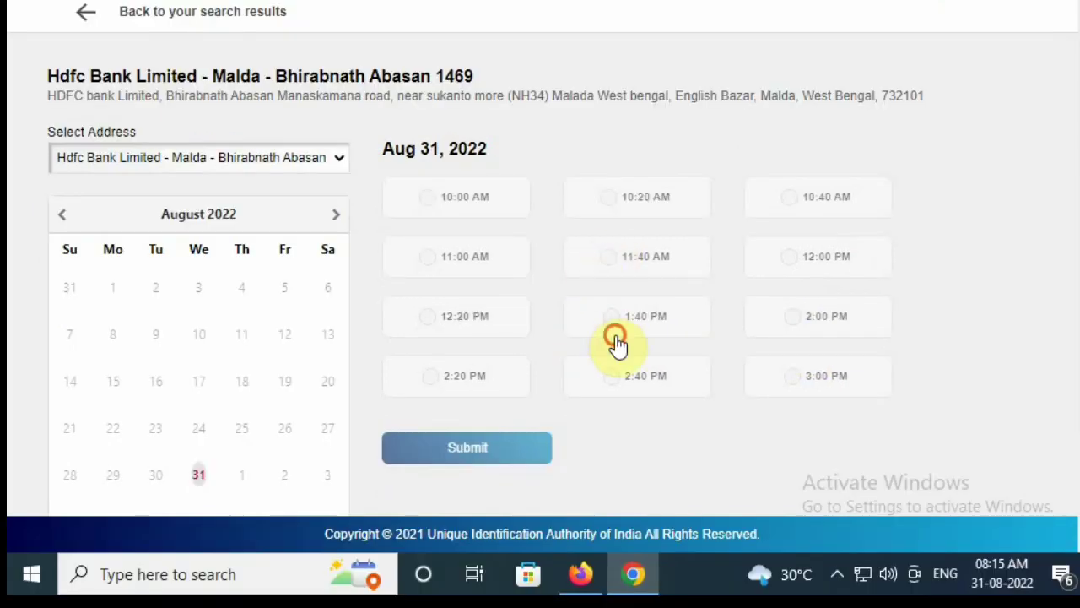
click(617, 438)
click(835, 380)
scroll(537, 375, down, 2)
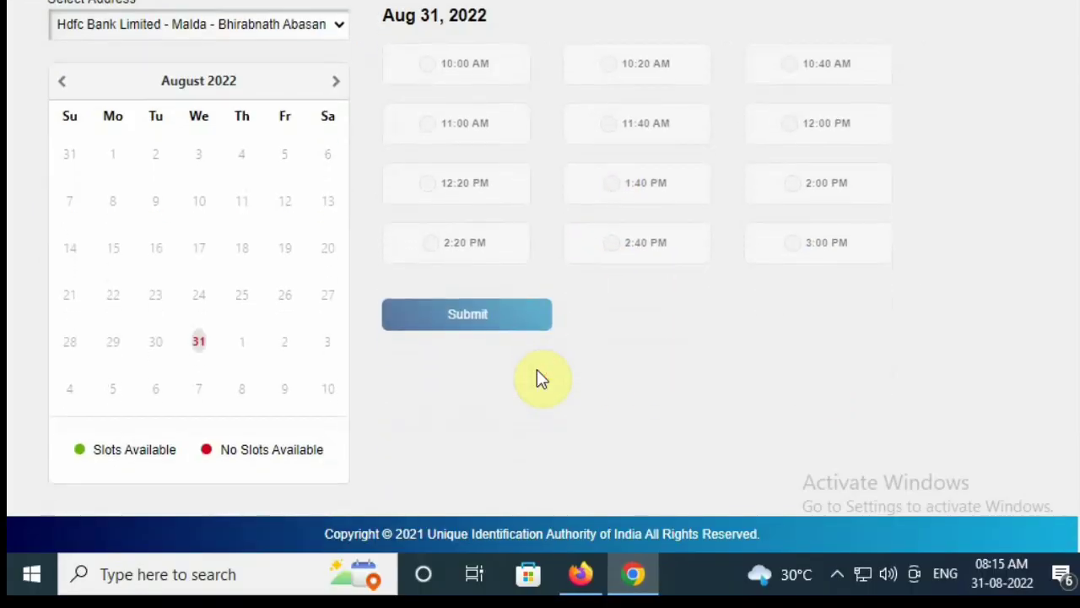
click(199, 341)
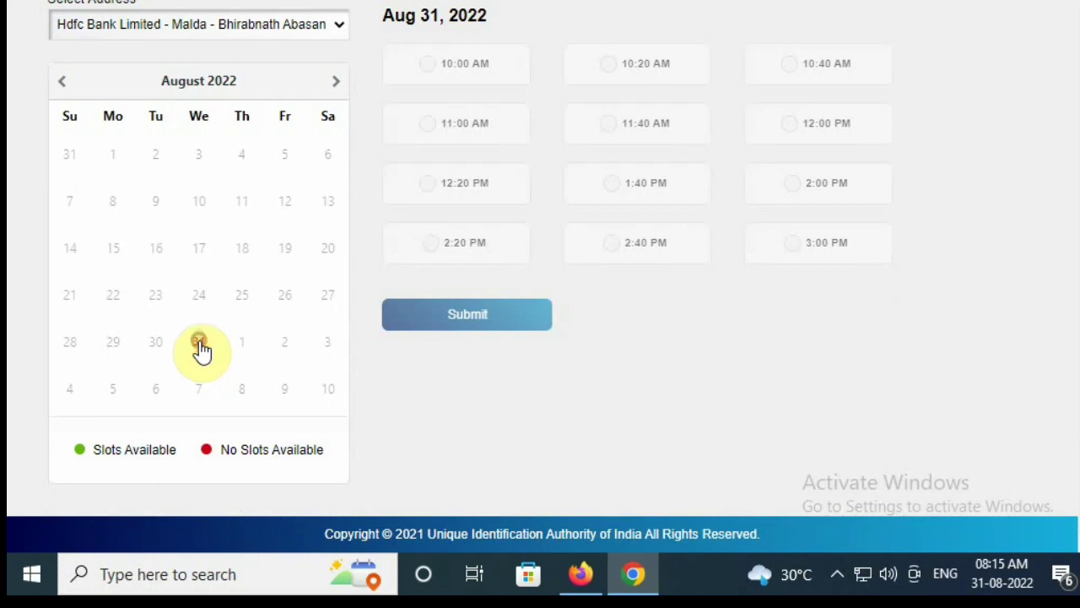
click(162, 340)
click(256, 339)
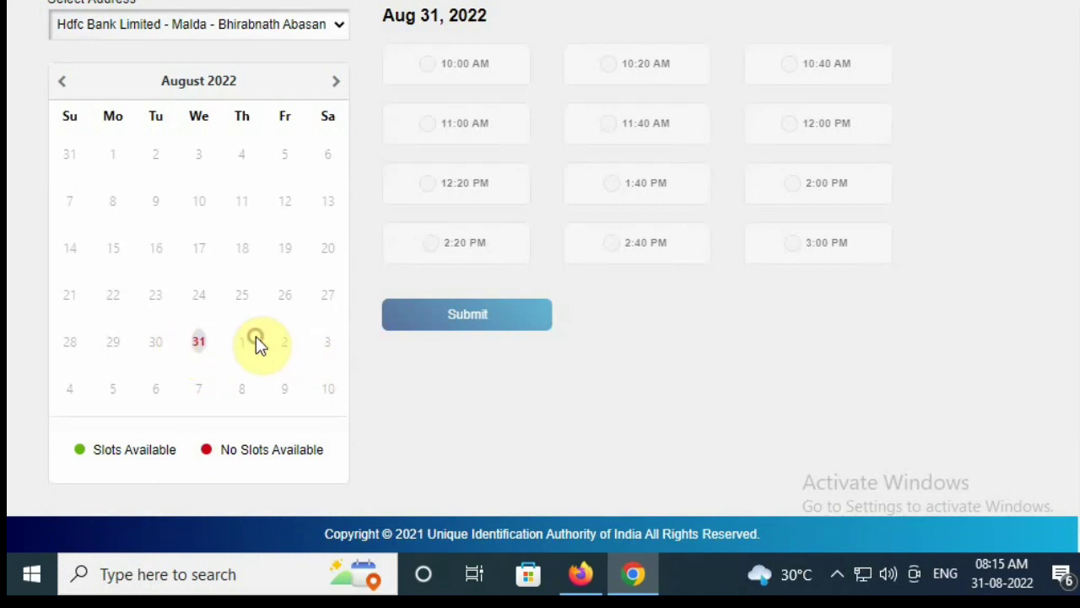
click(328, 82)
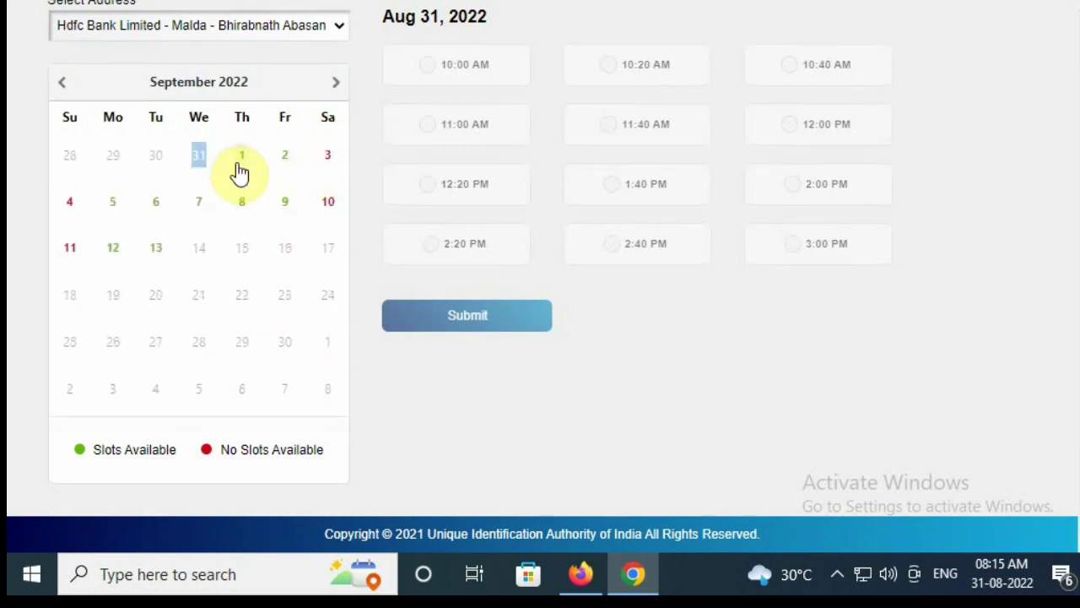
click(240, 162)
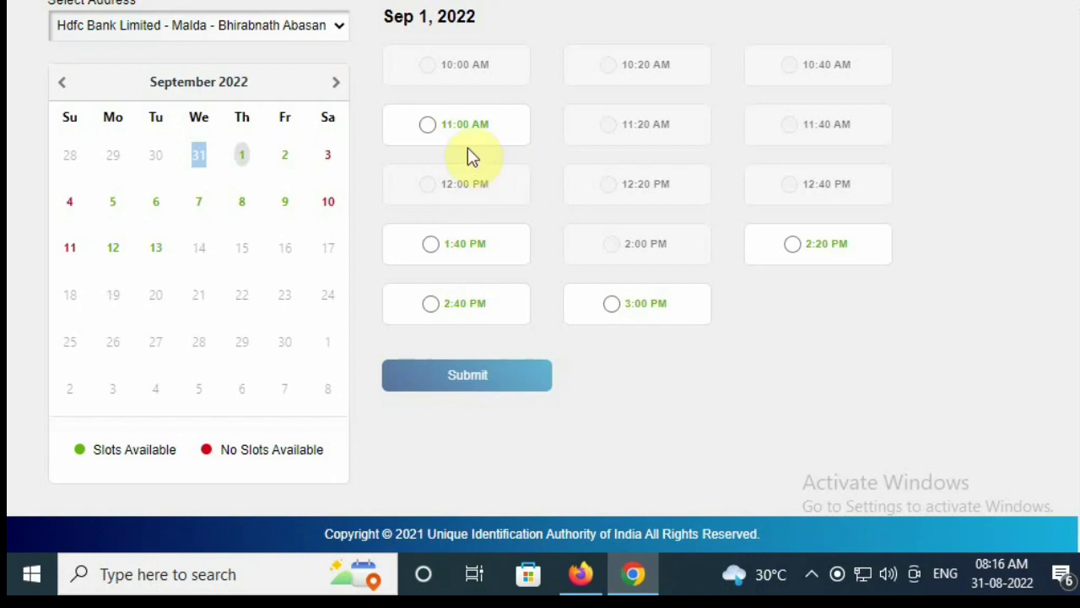
Step: Select the 2:20 PM slot on 1 September 2022 and submit it for confirmation
click(428, 127)
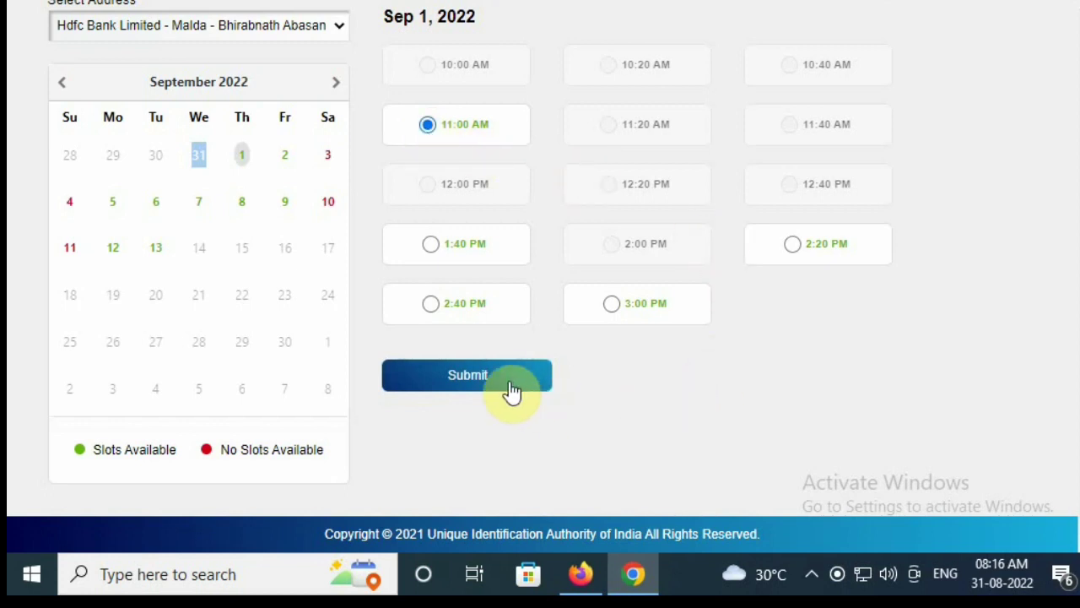
click(794, 250)
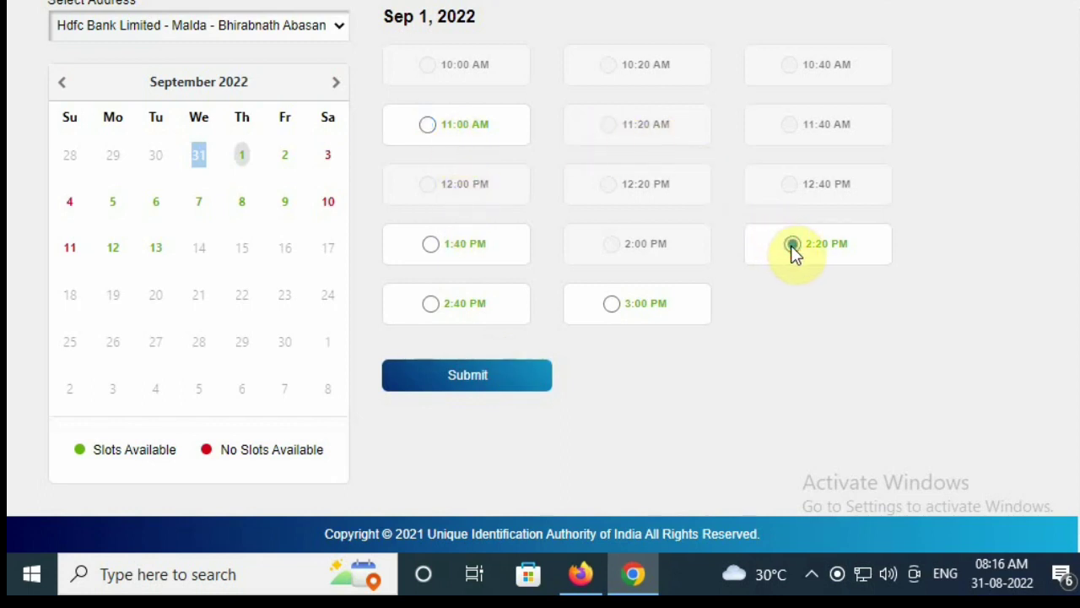
click(492, 381)
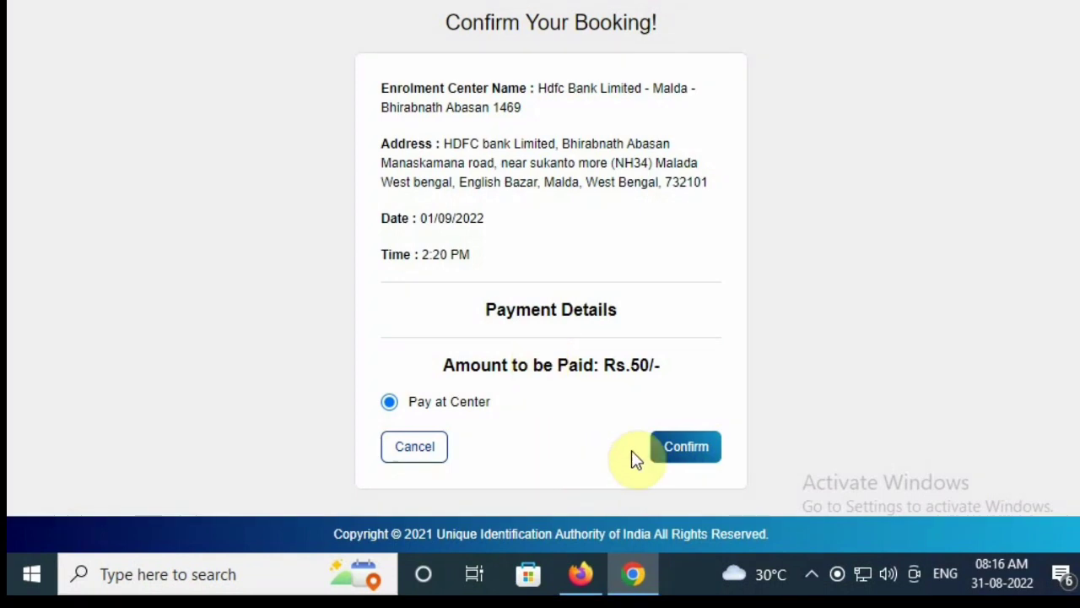
Step: Confirm the 01/09/2022 2:20 PM booking with Rs.50 payable at the centre
click(682, 451)
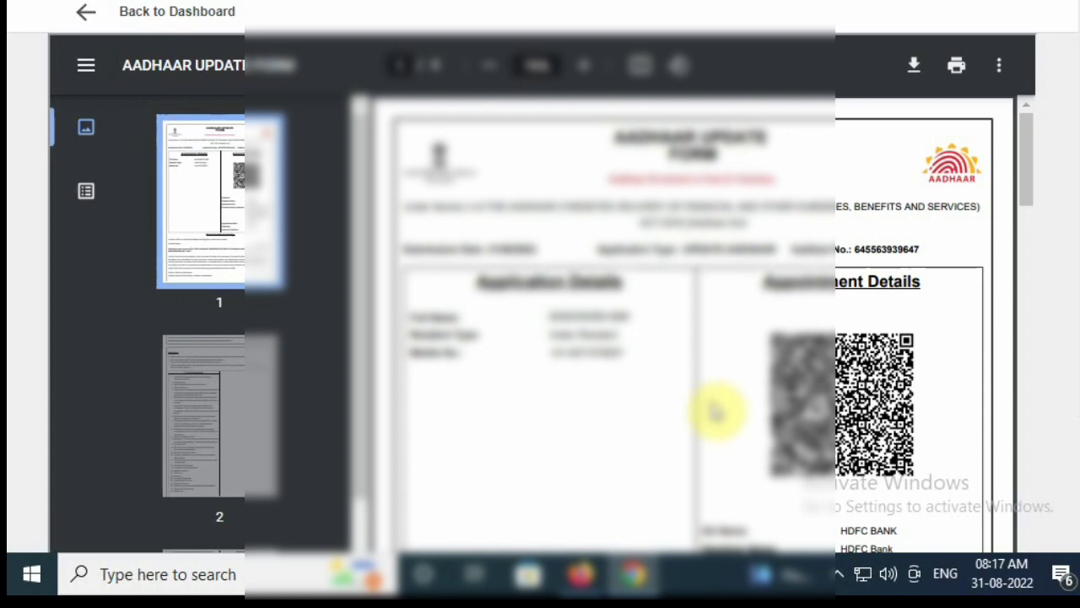
scroll(705, 414, down, 4)
scroll(719, 399, up, 2)
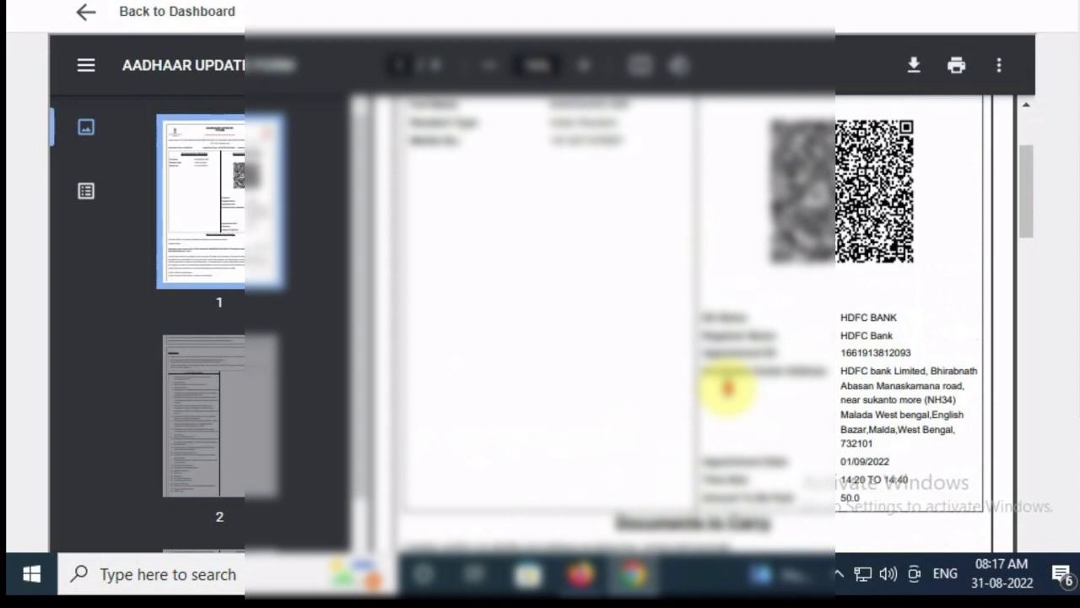
scroll(769, 355, down, 8)
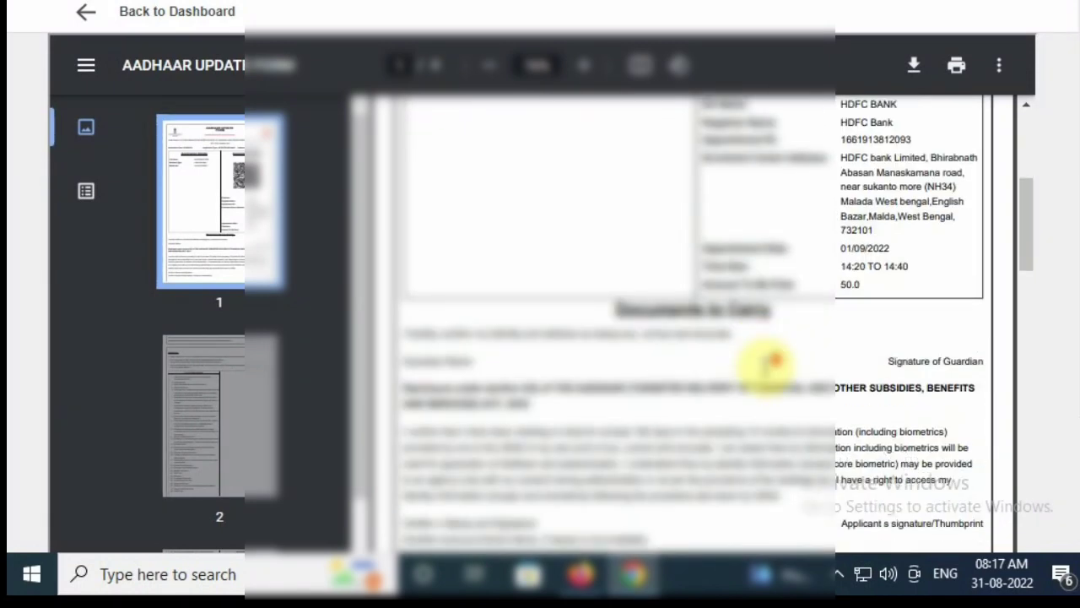
scroll(768, 364, down, 3)
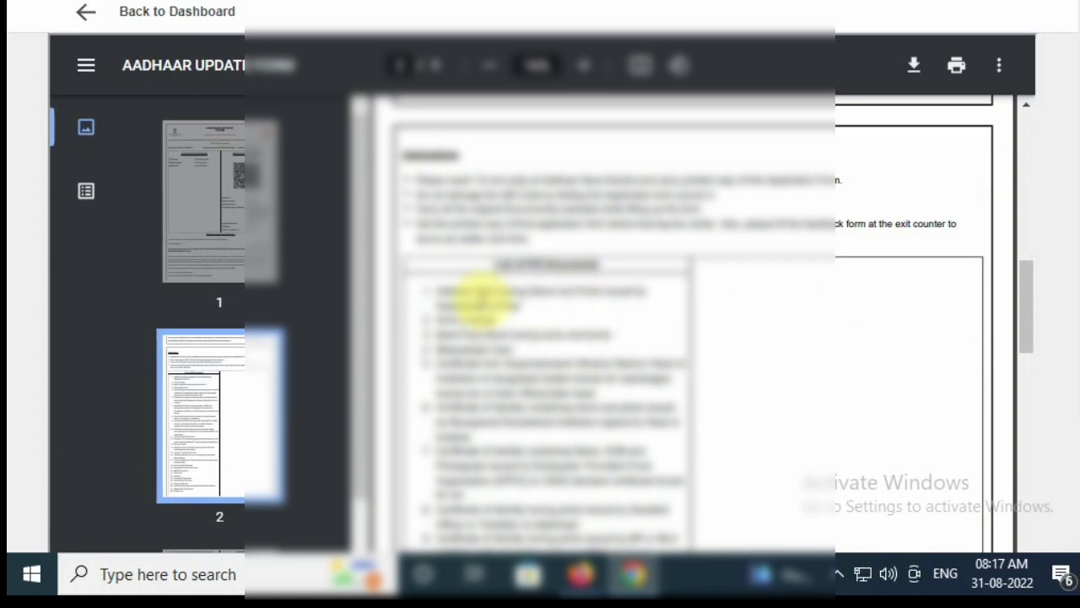
scroll(486, 300, down, 5)
scroll(488, 301, down, 5)
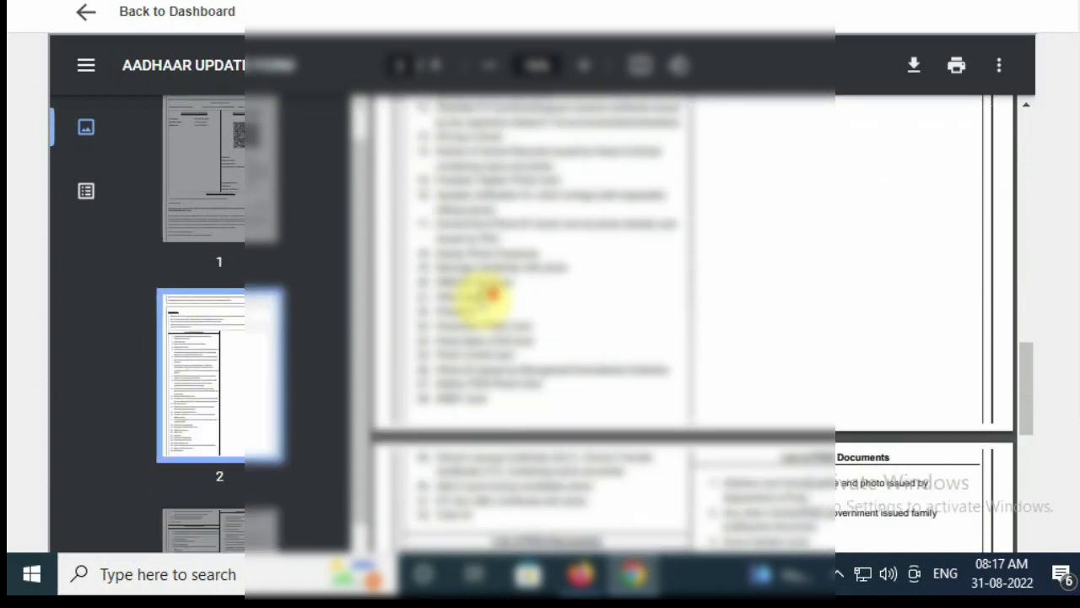
scroll(485, 297, up, 8)
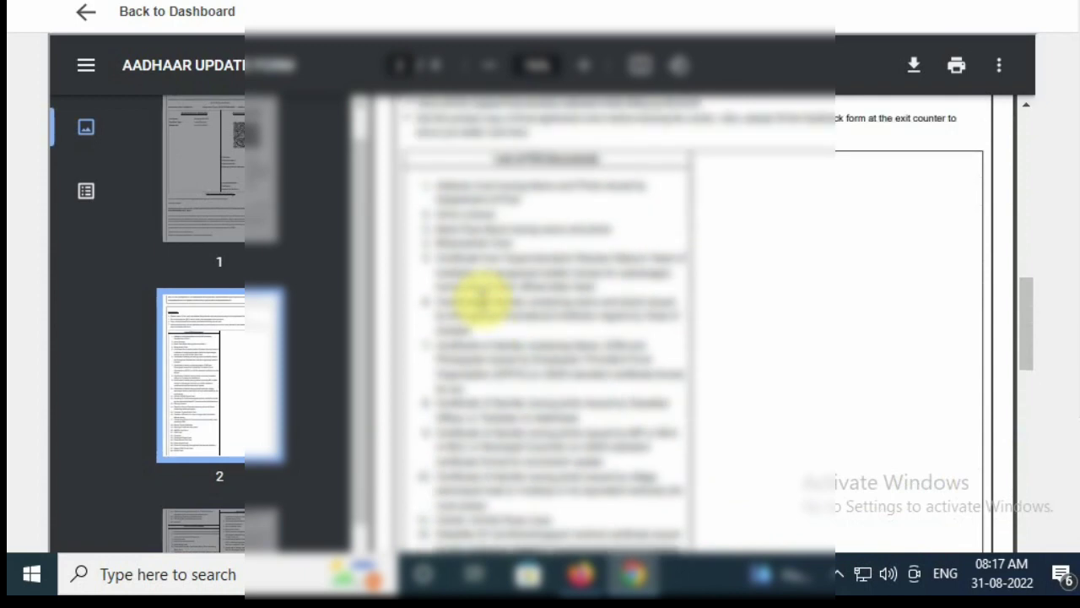
scroll(483, 299, down, 3)
scroll(485, 297, down, 3)
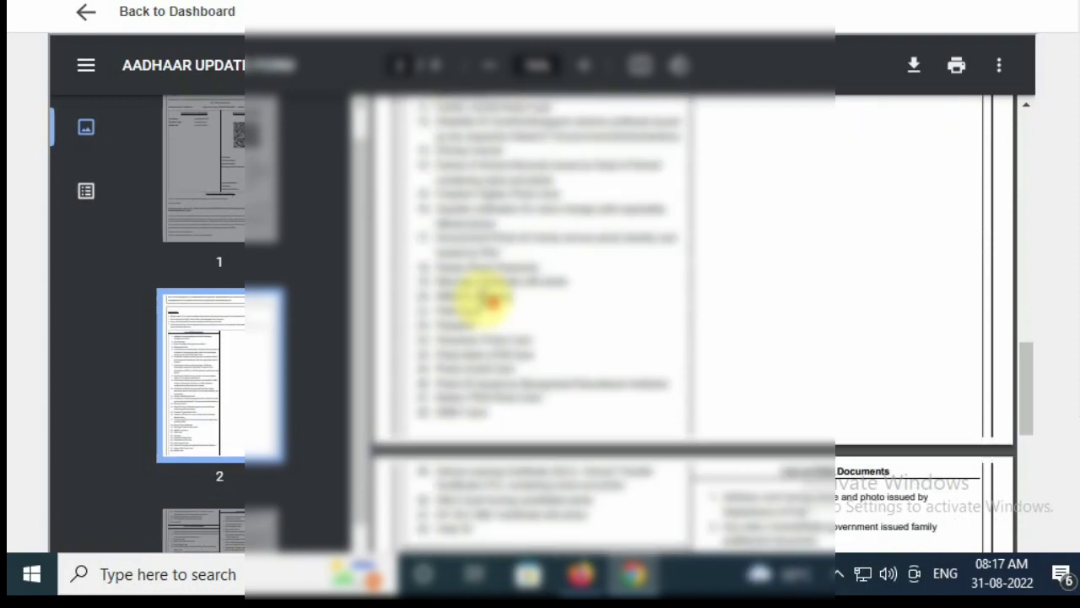